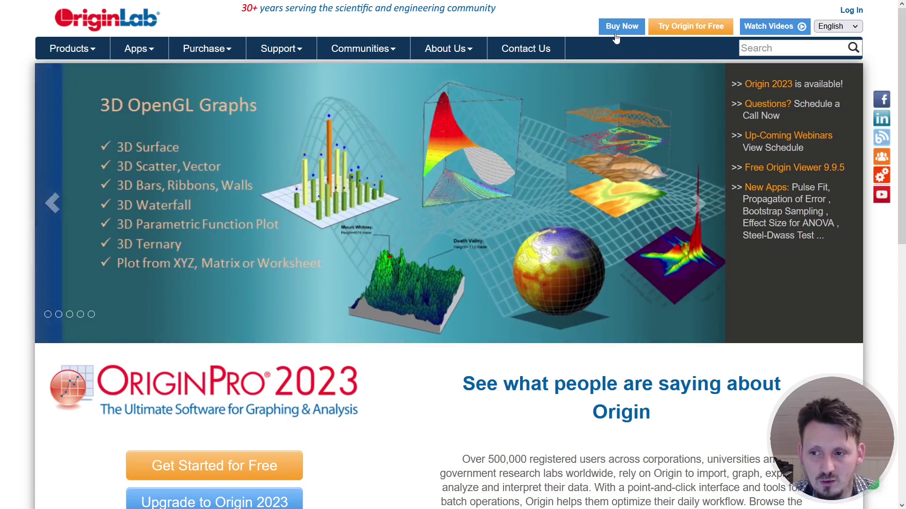
Browse the OriginLab store's student offers and view the OriginPro 2023 student licence details.
left_click(621, 29)
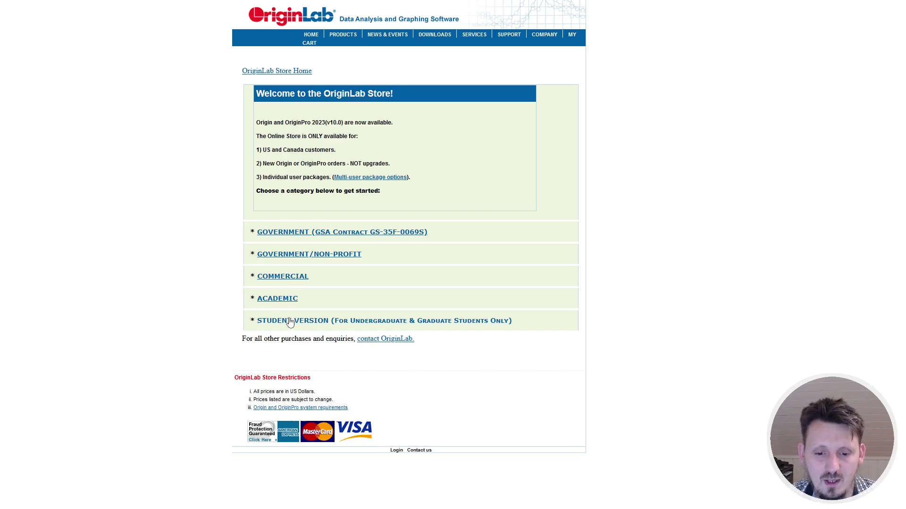
left_click(424, 323)
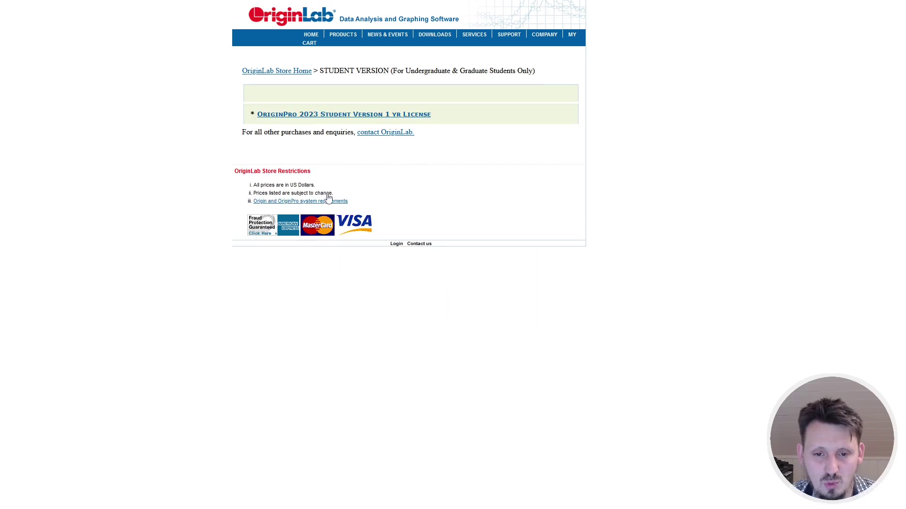
left_click(377, 119)
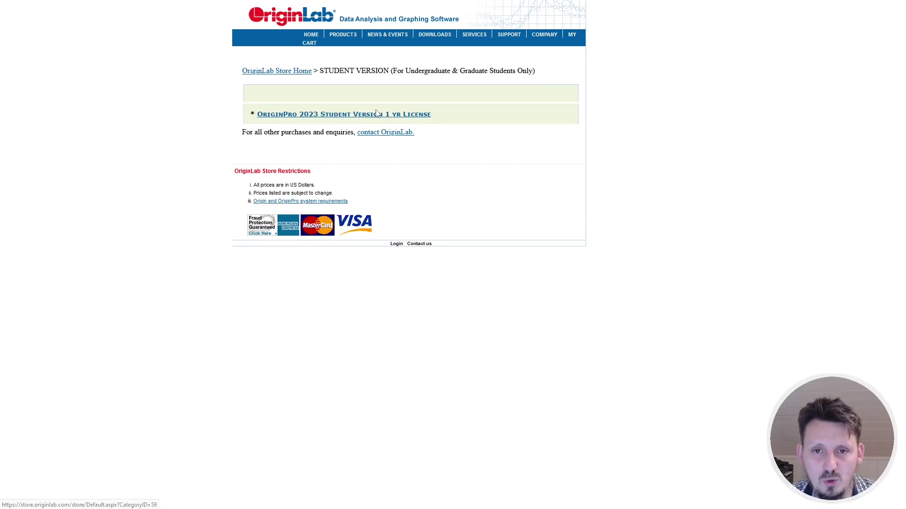
left_click(348, 116)
scroll(348, 331, "down", 2)
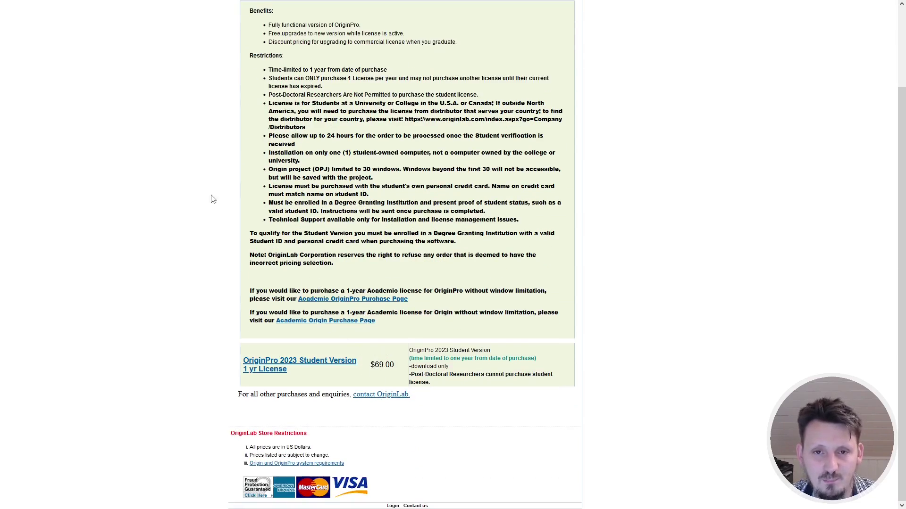
scroll(213, 198, "up", 2)
Return to the OriginLab homepage, start the free trial and get past the questionnaire.
right_click(302, 177)
left_click(322, 188)
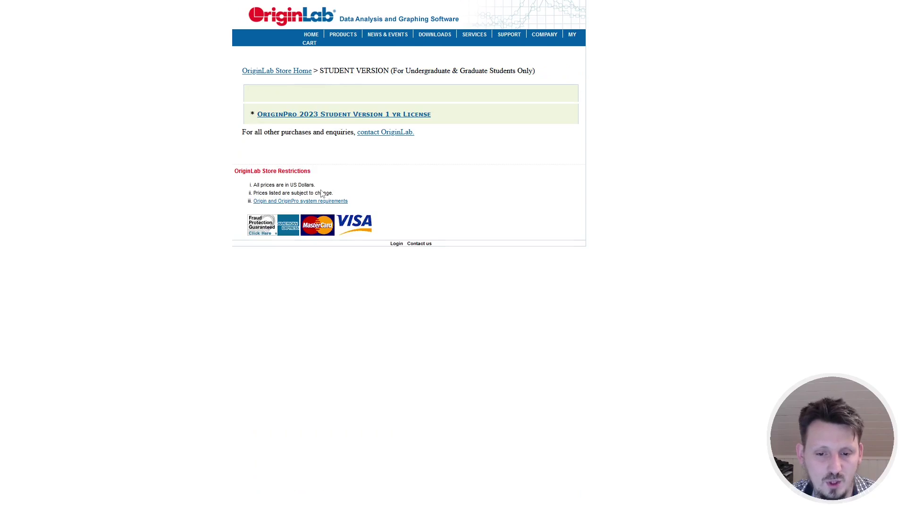
right_click(325, 200)
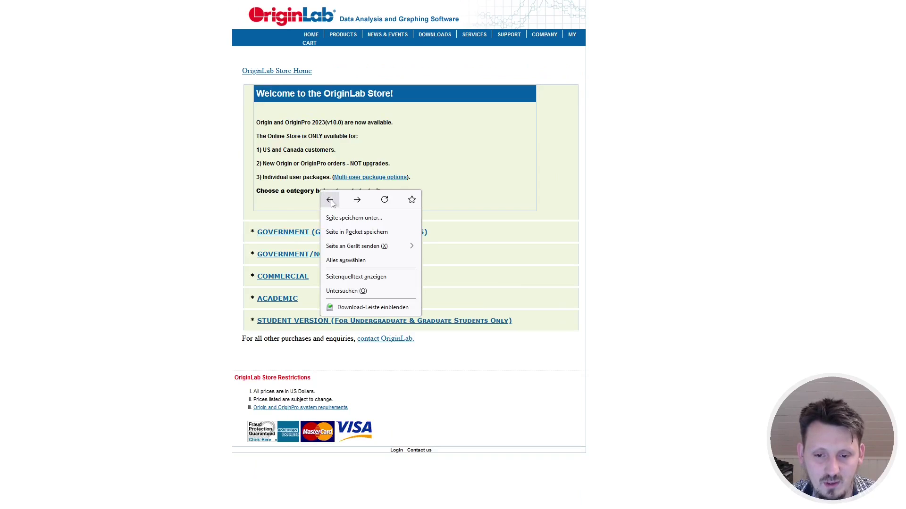
left_click(330, 199)
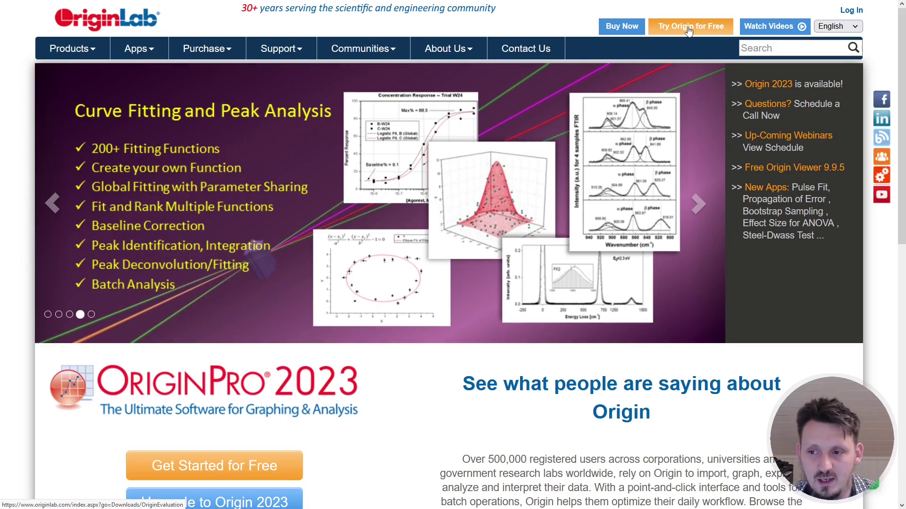
left_click(689, 28)
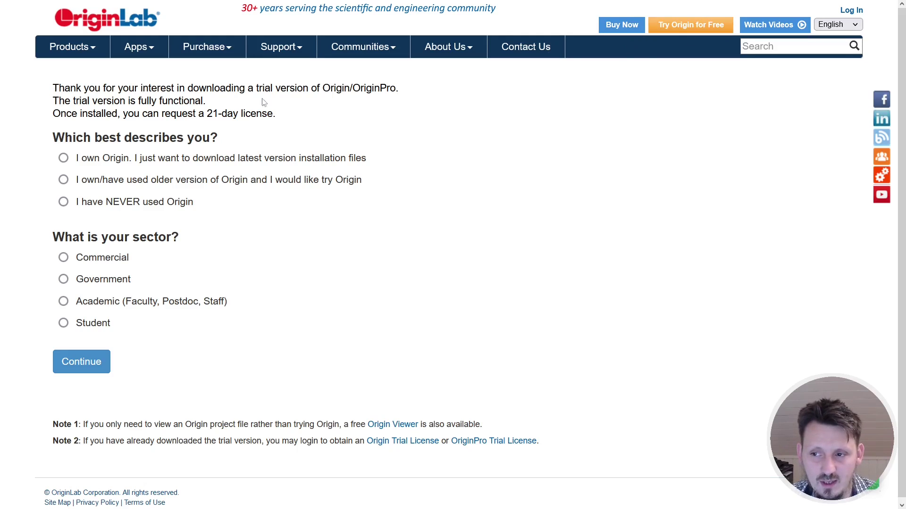
left_click(137, 185)
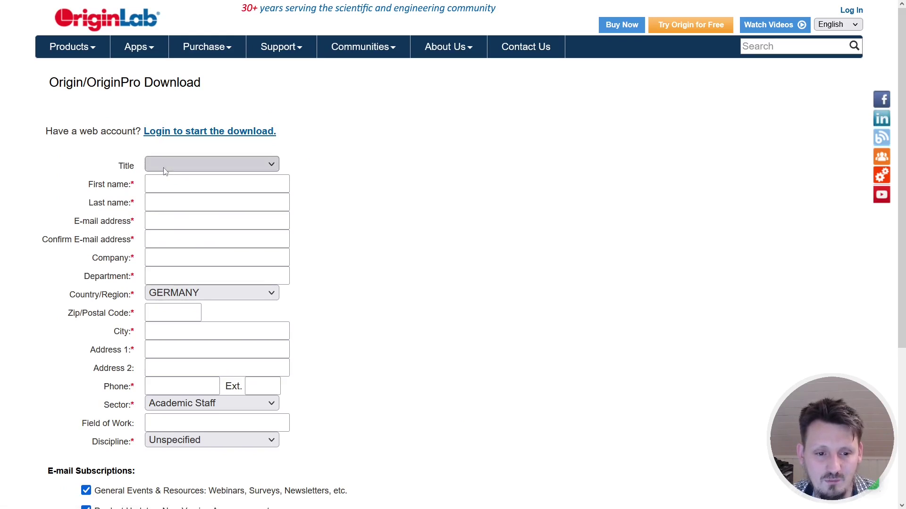
Scroll up and down the usage survey page to review it.
scroll(153, 178, "down", 4)
scroll(156, 177, "up", 4)
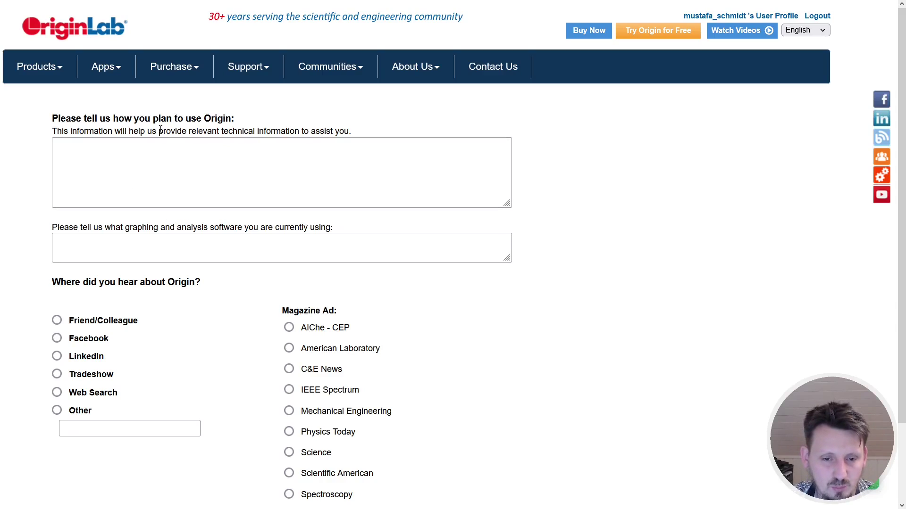
scroll(195, 255, "down", 2)
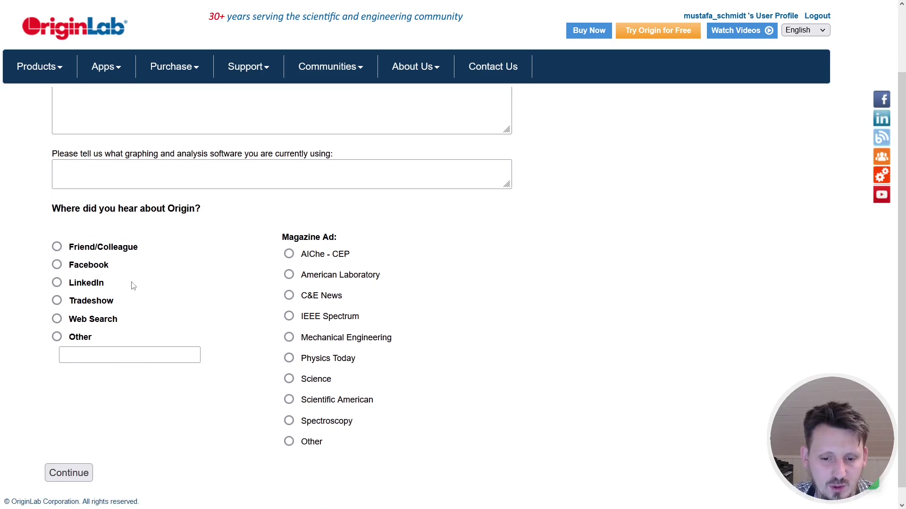
scroll(133, 286, "up", 2)
scroll(156, 264, "down", 2)
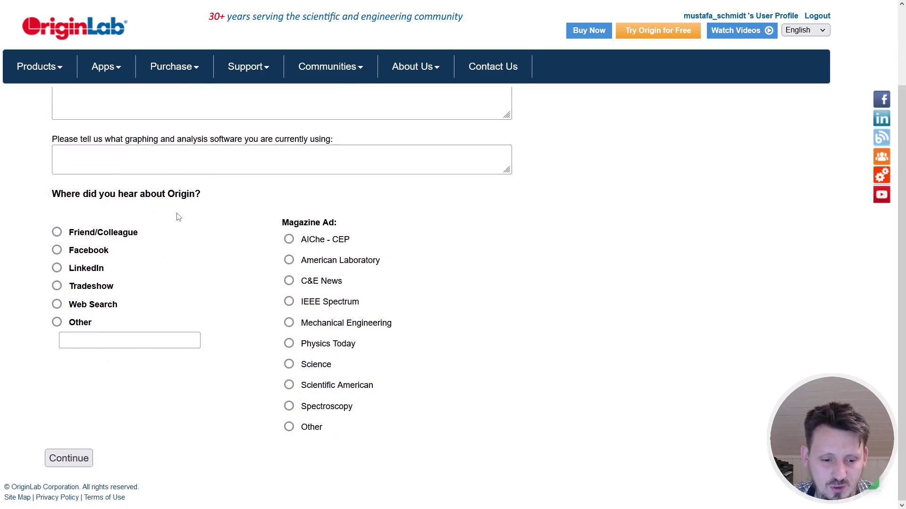
scroll(178, 216, "up", 2)
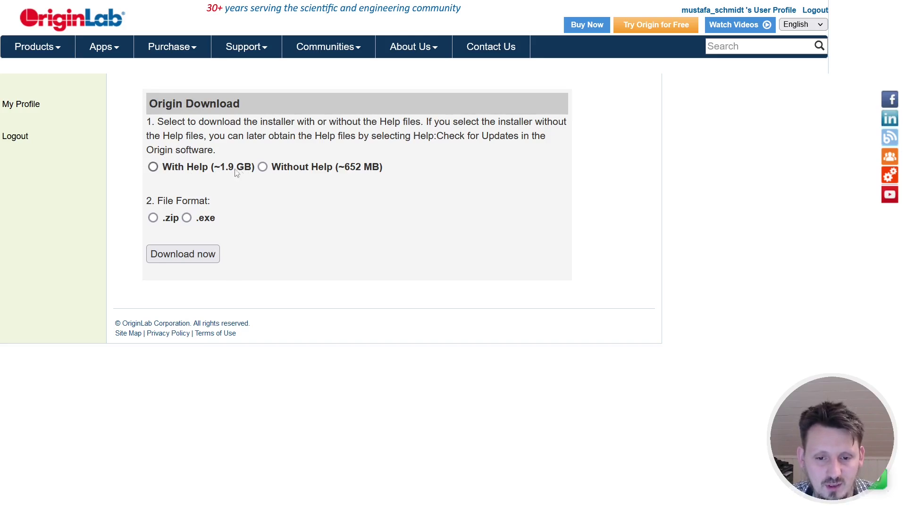
Download the Without Help (~652 MB) .exe installer, Origin2023Sr0No_H.exe.
left_click(271, 169)
left_click(187, 219)
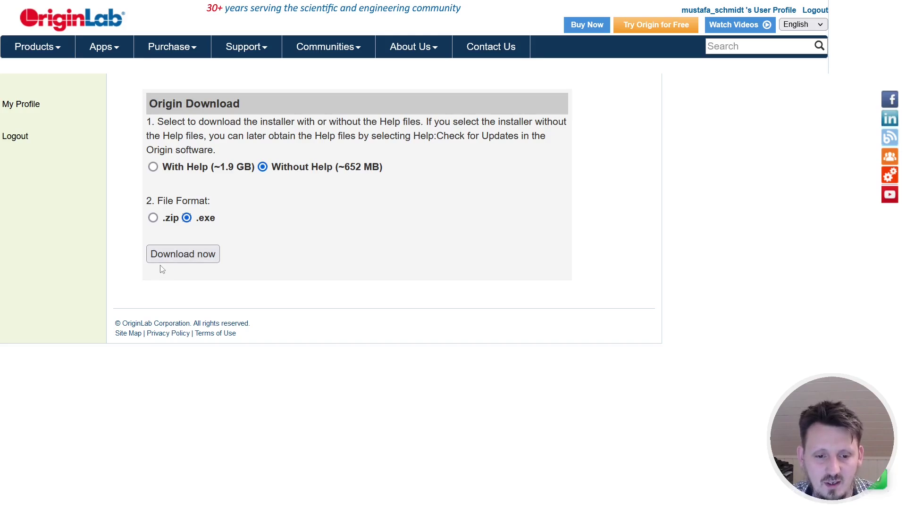
left_click(199, 260)
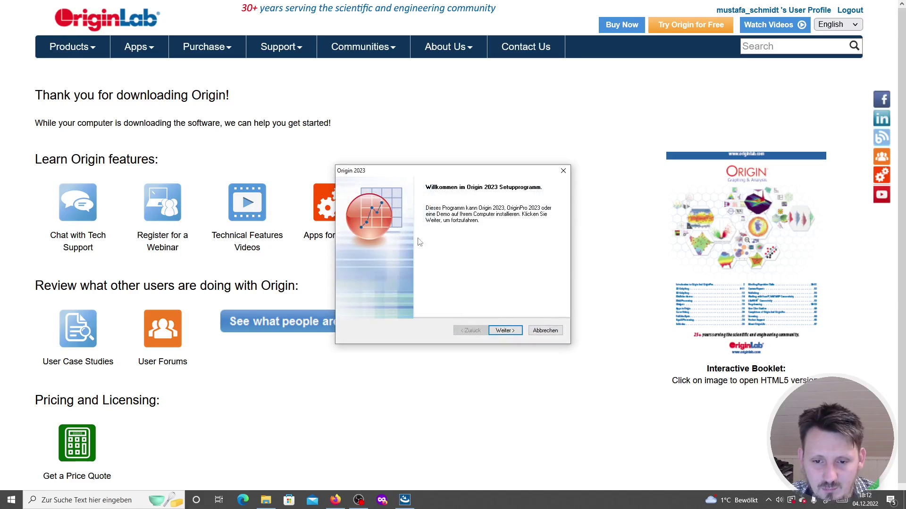
Accept the licence agreement and choose 'OriginPro Testversion installieren' in Origin 2023 Setup.
left_click(505, 331)
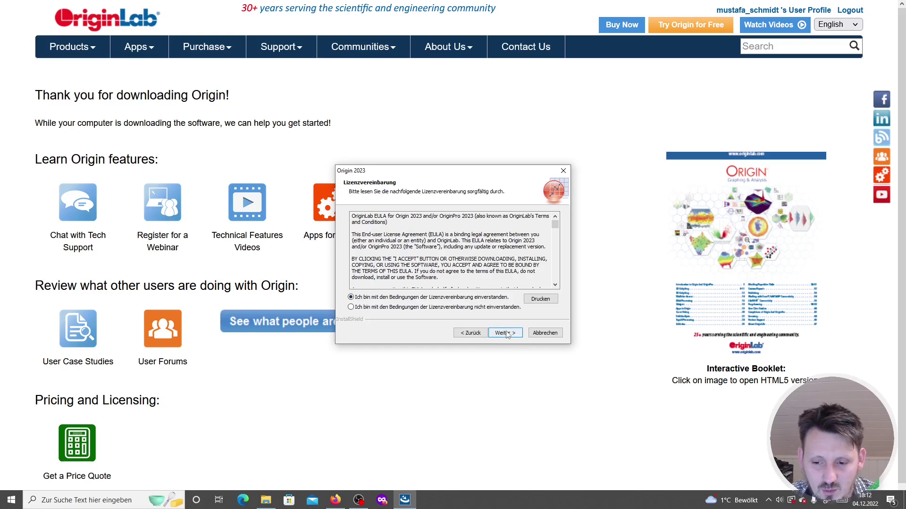
left_click(496, 332)
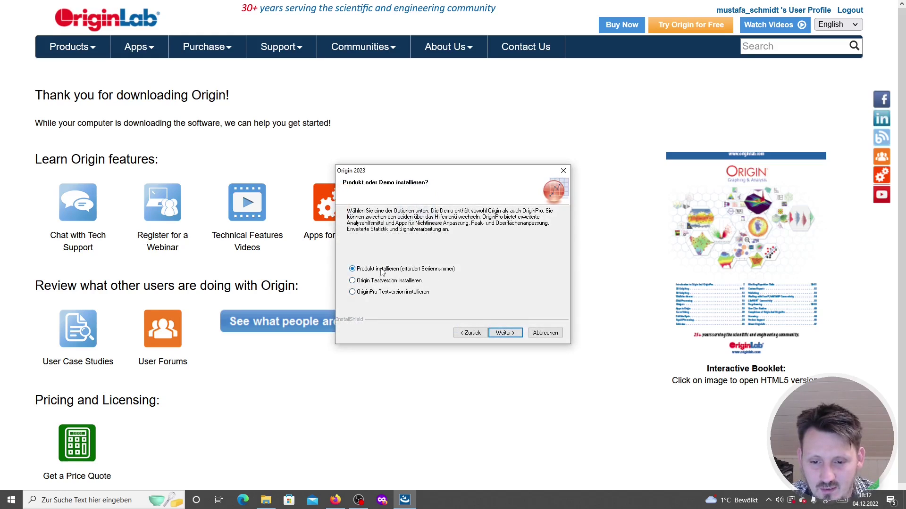
left_click(375, 282)
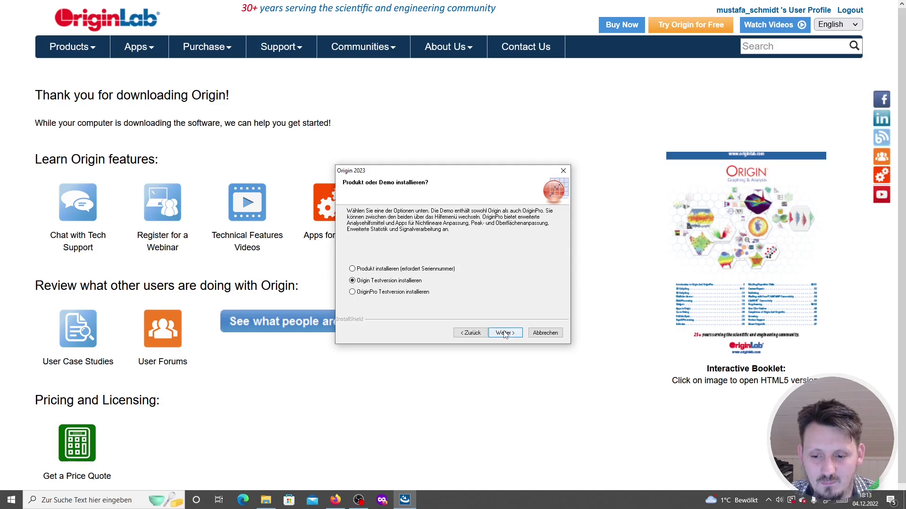
left_click(414, 292)
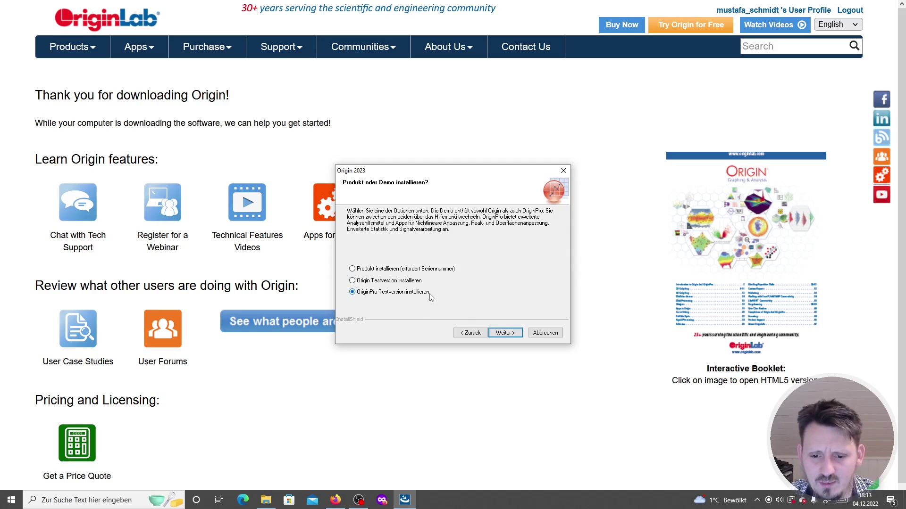
left_click(503, 333)
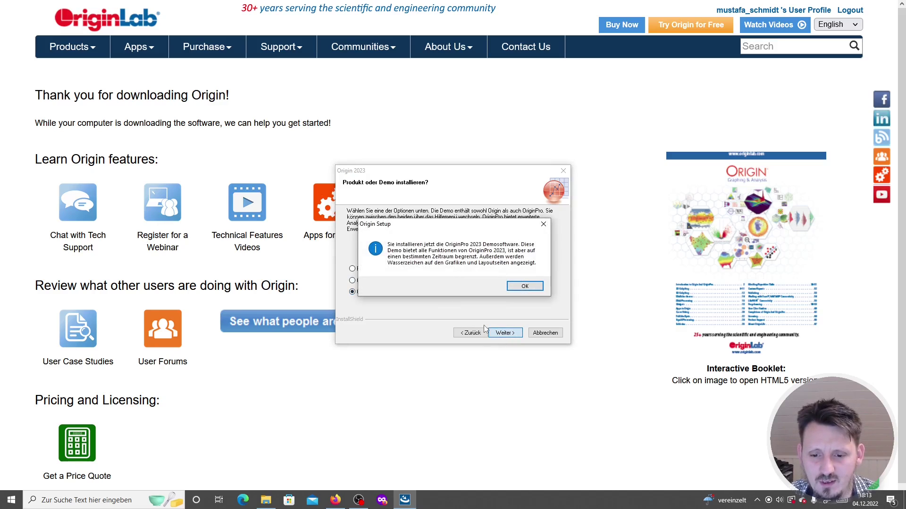
Acknowledge the demo notice, keep the user details and create the default installation folder.
left_click(521, 287)
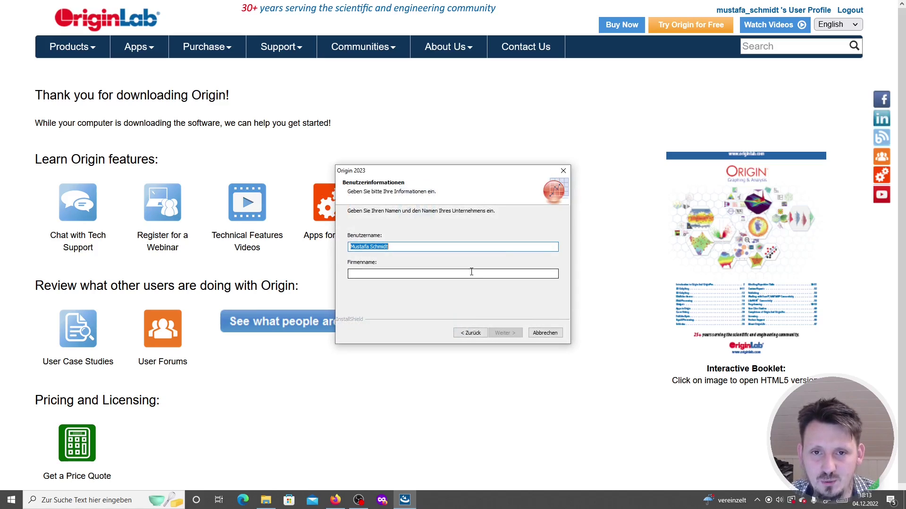
left_click(428, 272)
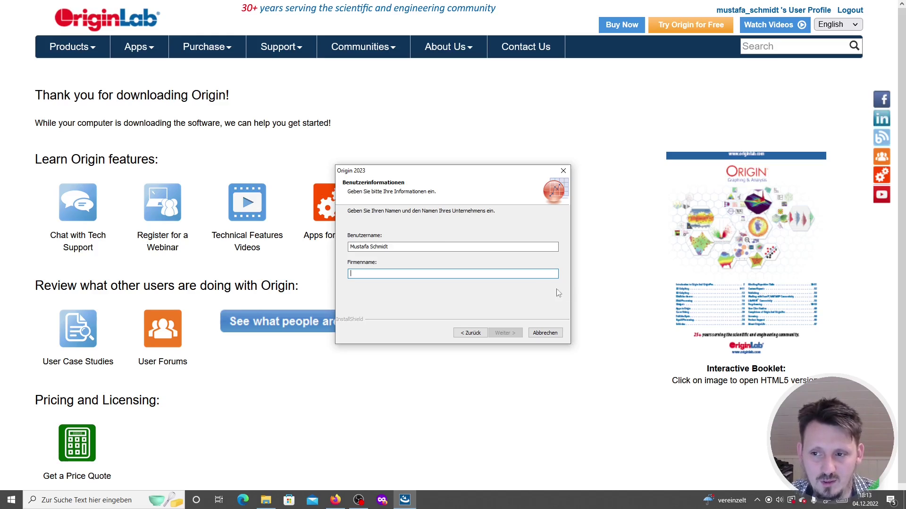
left_click(505, 332)
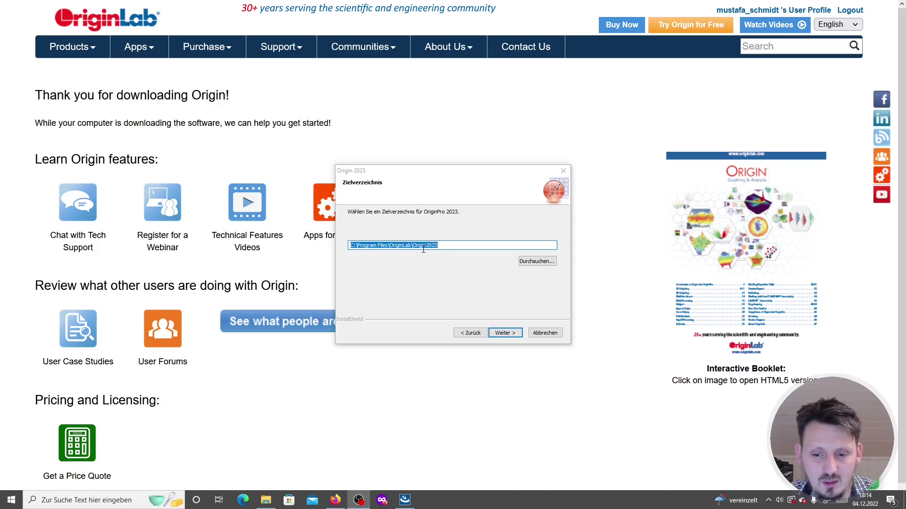
left_click(503, 333)
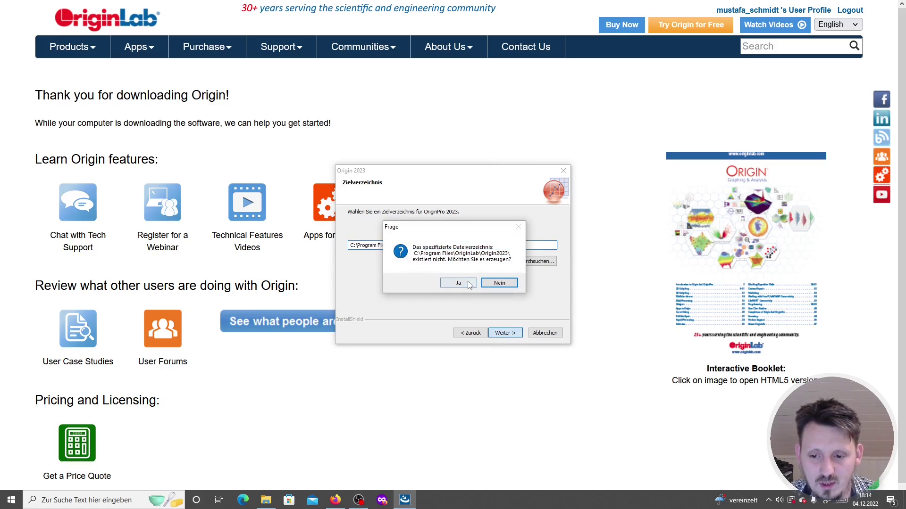
left_click(458, 283)
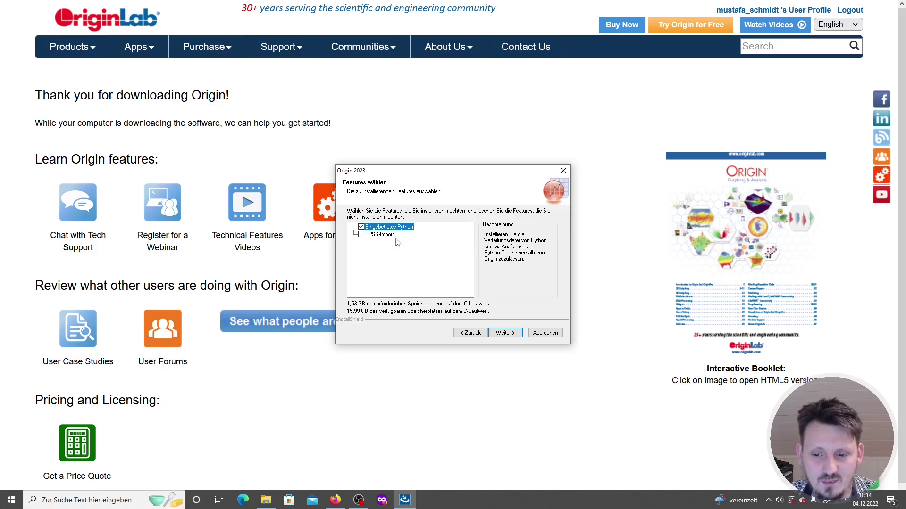
Keep embedded Python, install for all users and start copying the program files.
left_click(509, 331)
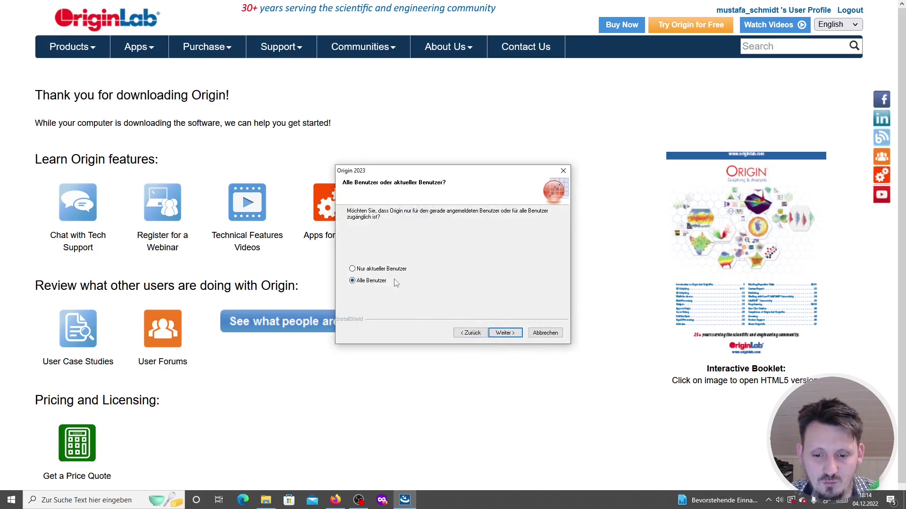
left_click(520, 336)
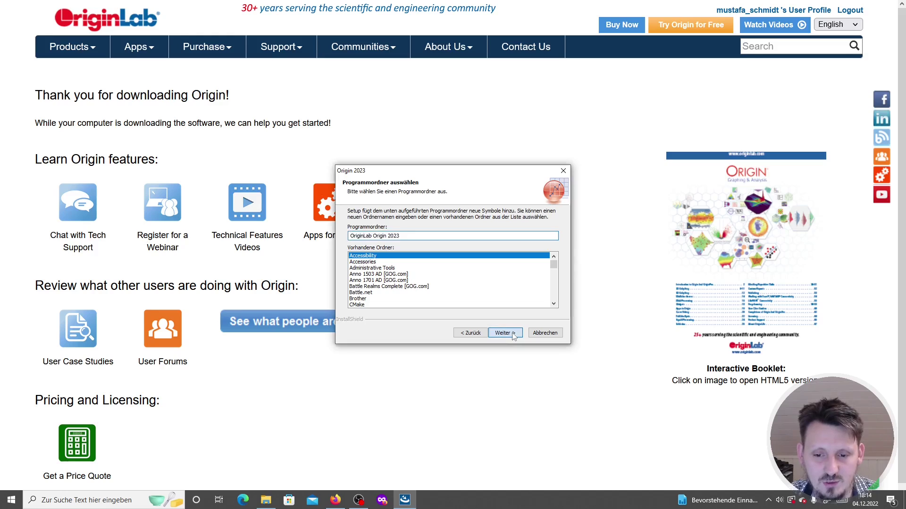
left_click(514, 336)
left_click(513, 334)
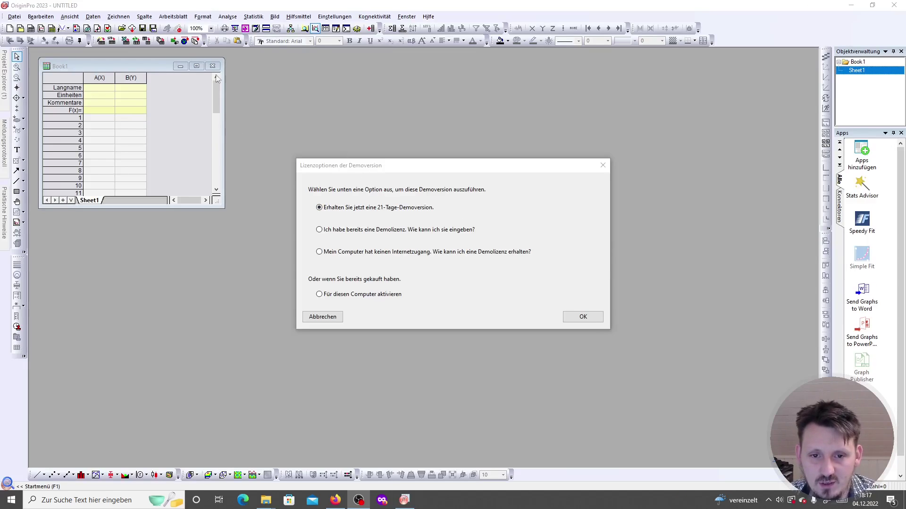
Confirm the 'Erhalten Sie jetzt eine 21-Tage-Demoversion' option in the demo licence dialog.
left_click(418, 169)
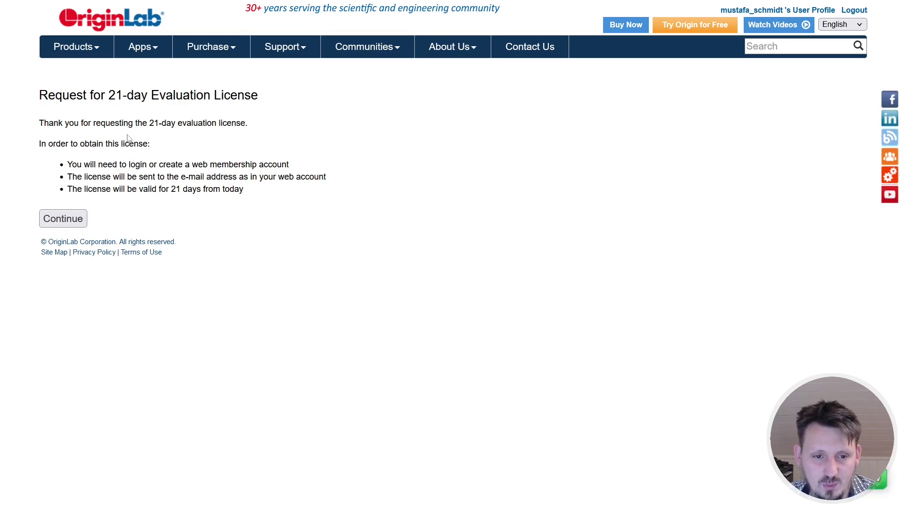
Continue the 21-day evaluation licence request on the OriginLab page.
left_click(74, 219)
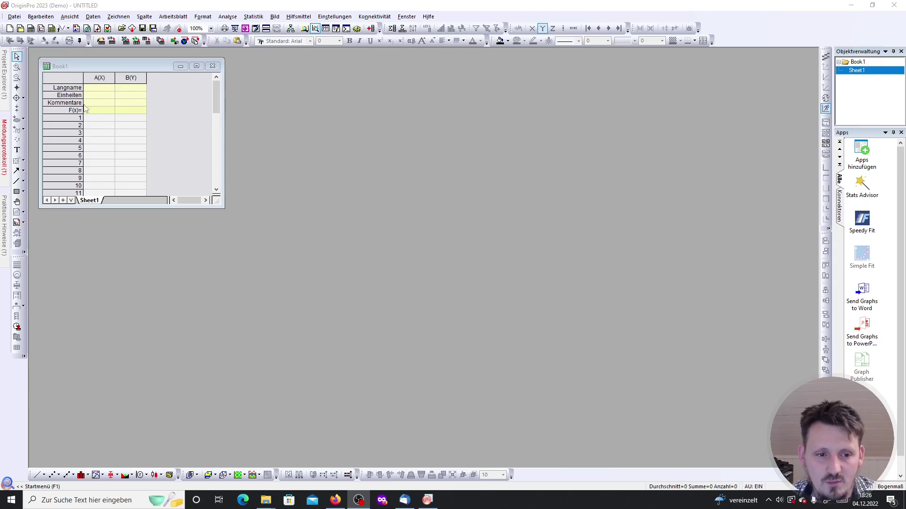
Bring the Book1 worksheet forward and begin data entry in cell A1.
left_click(71, 67)
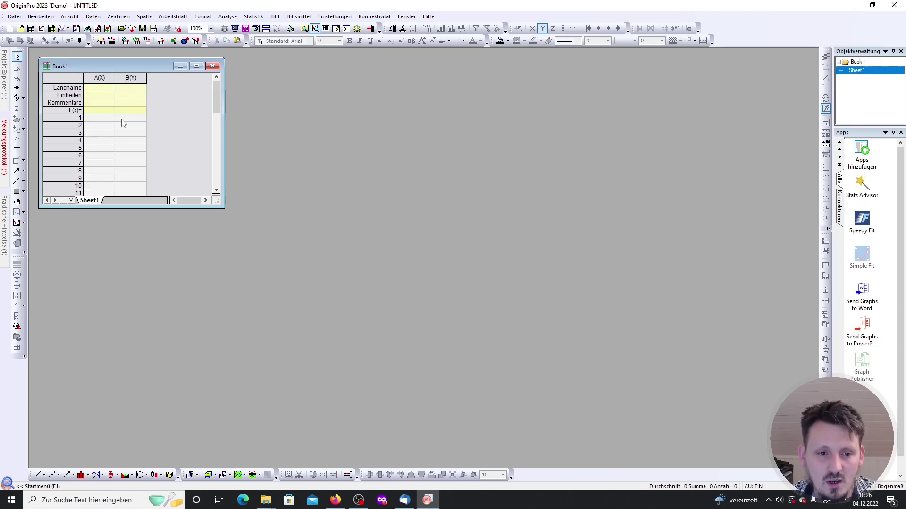
left_click(99, 118)
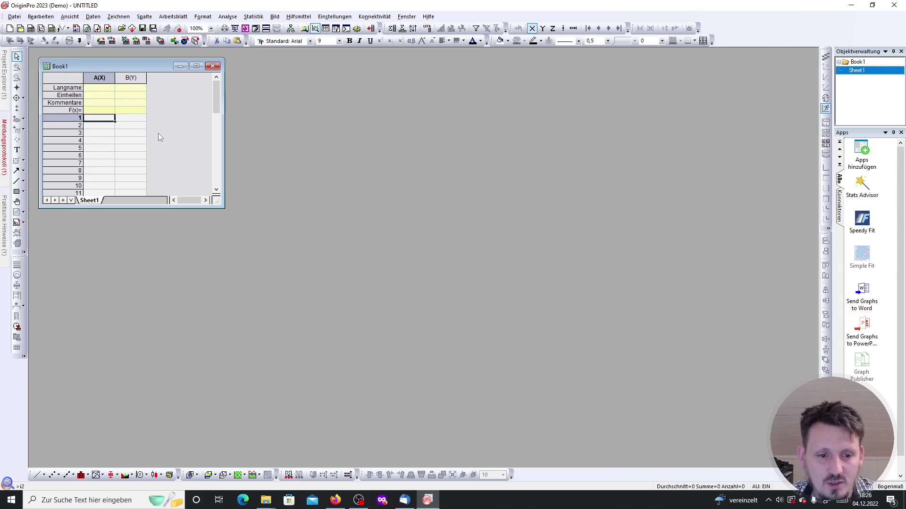
type("0")
key("Return")
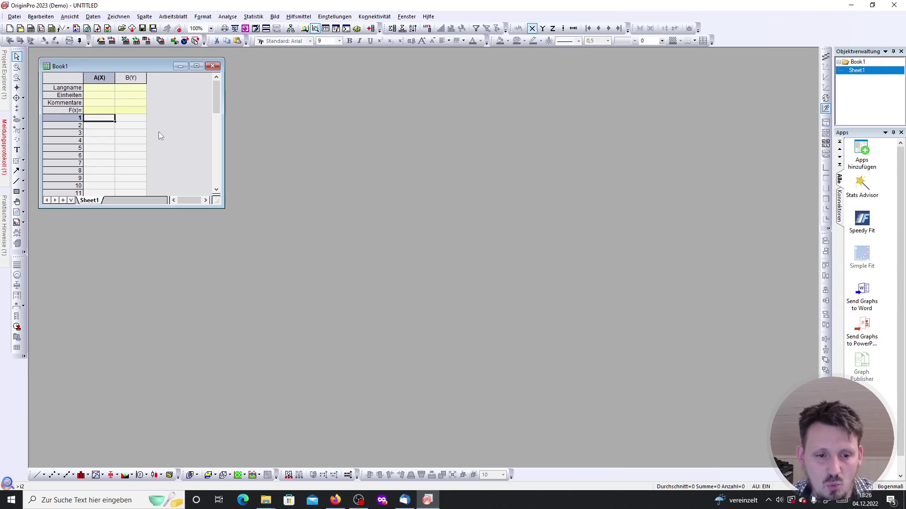
scroll(128, 133, "down", 7)
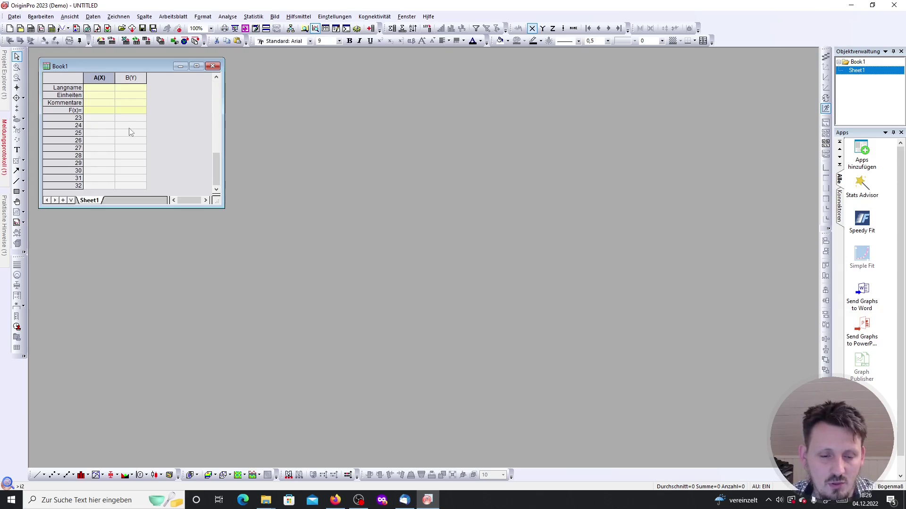
scroll(130, 132, "up", 7)
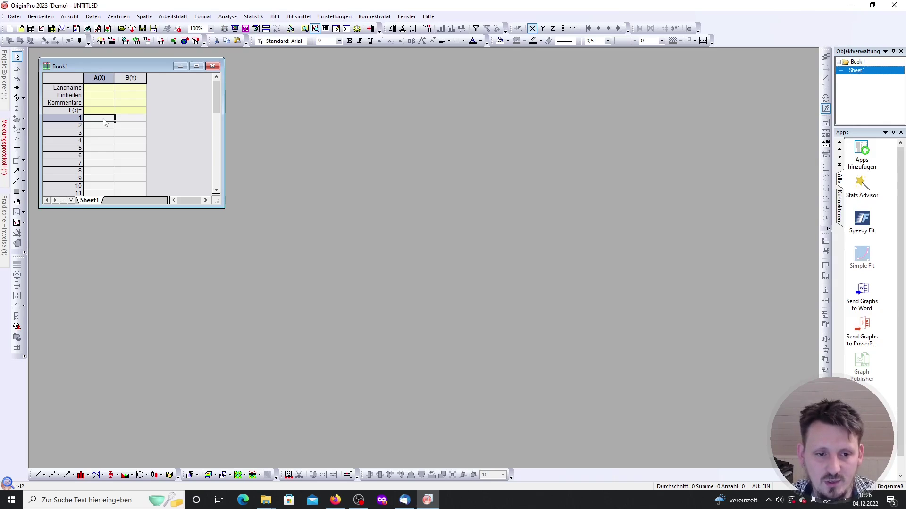
Enter rows 1–3: x values 1, 2, 3 with y values 1, 4, 9.
type("1")
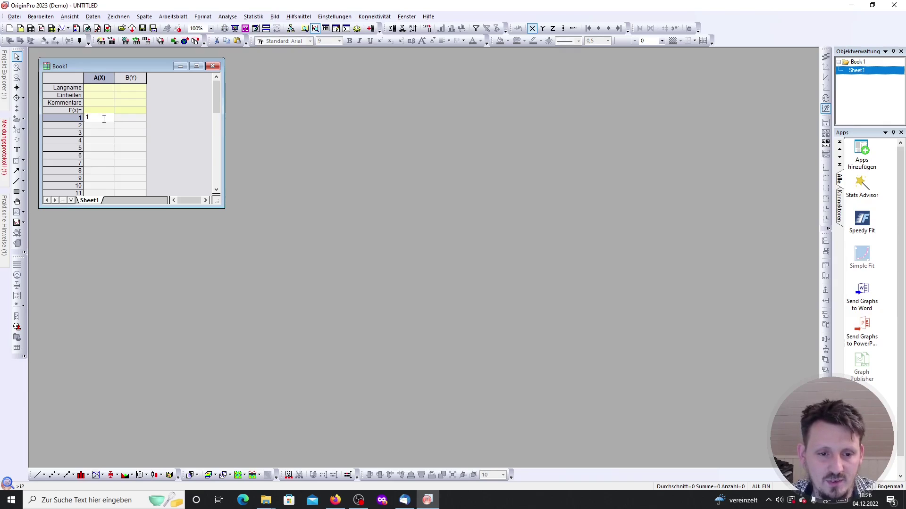
key("Tab")
type("1")
key("Return")
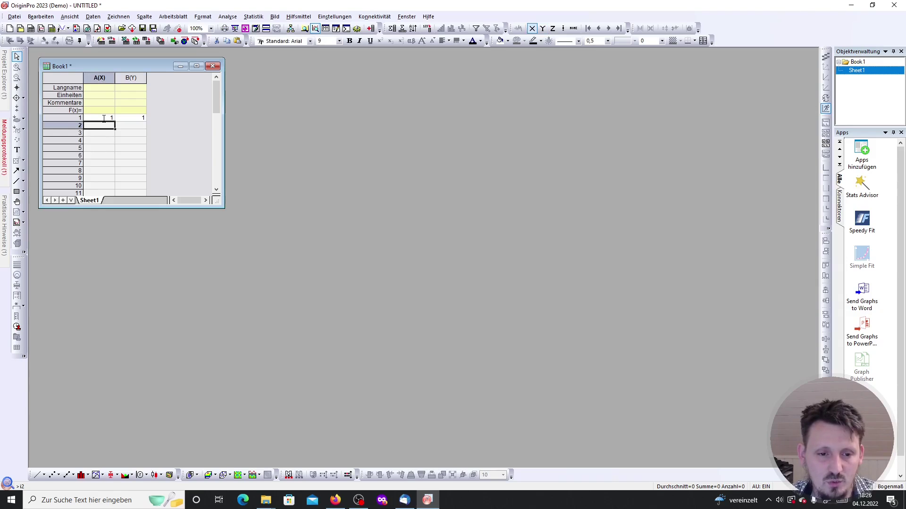
type("2")
key("Tab")
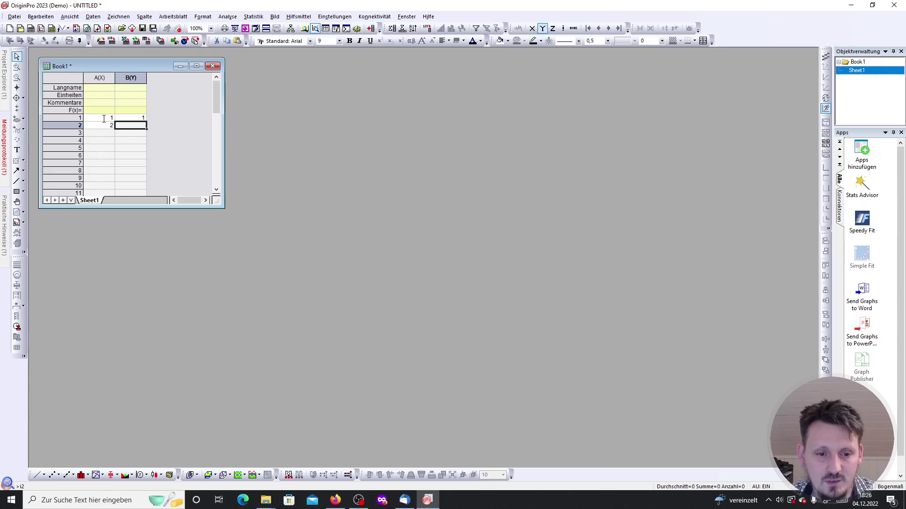
type("4")
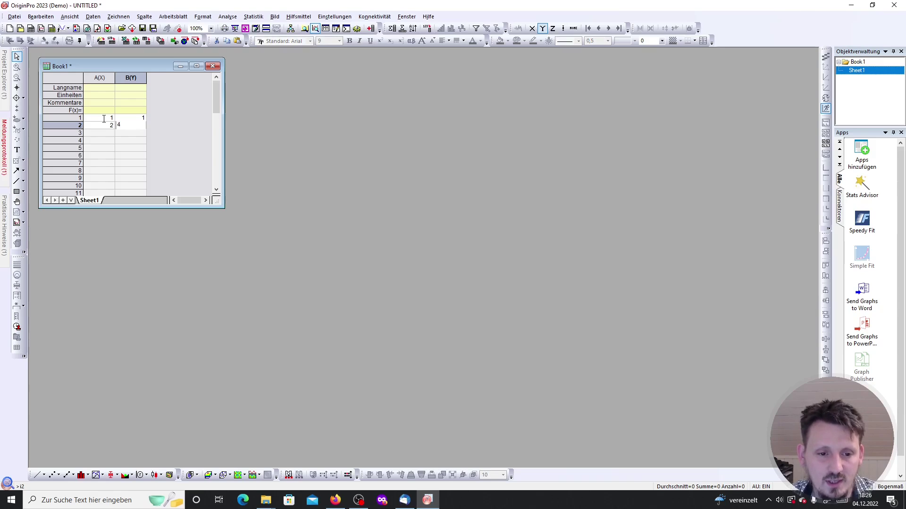
key("Return")
key("Left")
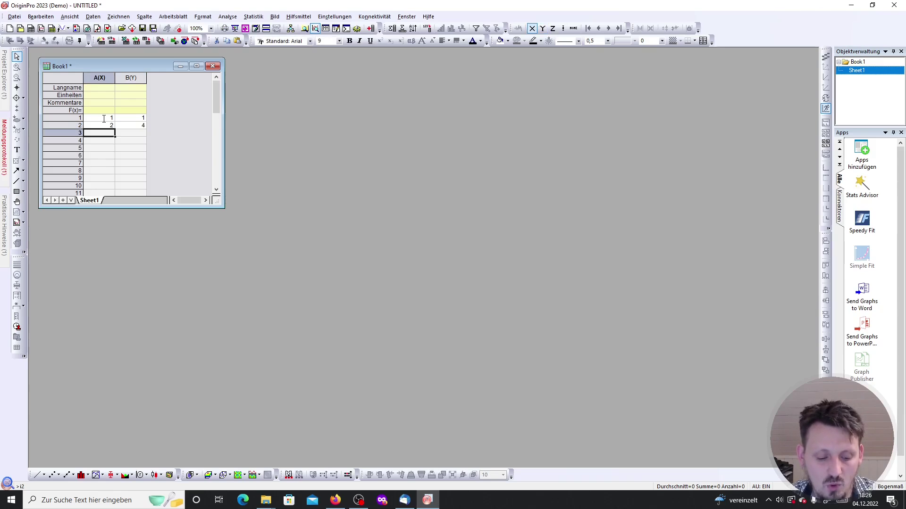
type("3")
key("Right")
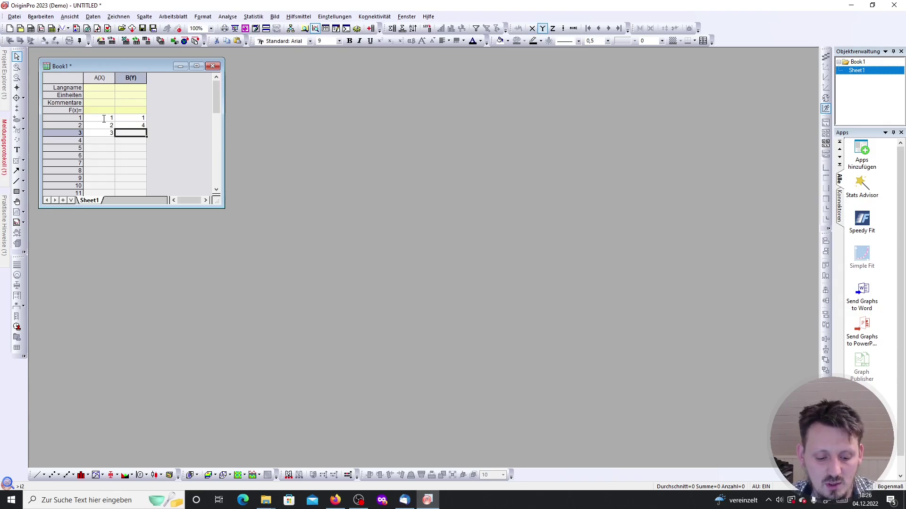
type("9")
key("Return")
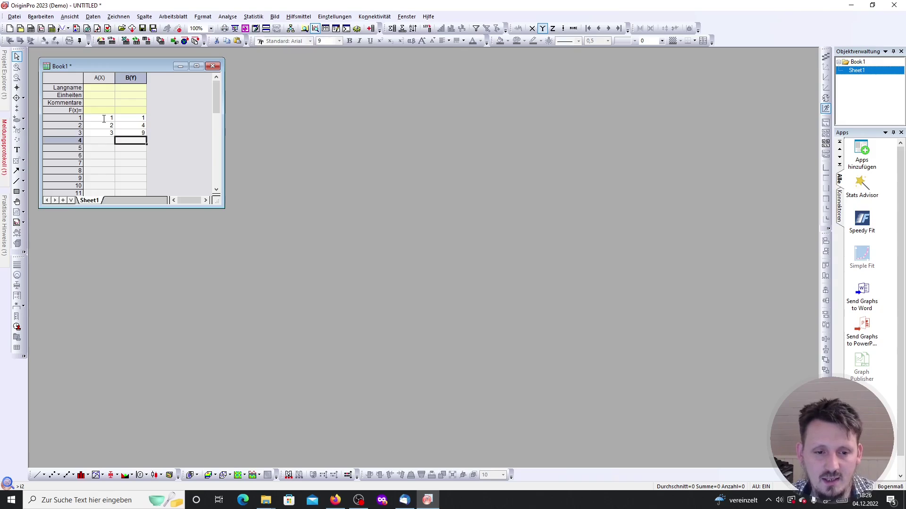
Enter rows 4–5: x values 4, 5 with y values 16, 25.
key("Left")
type("4")
key("Right")
type("16")
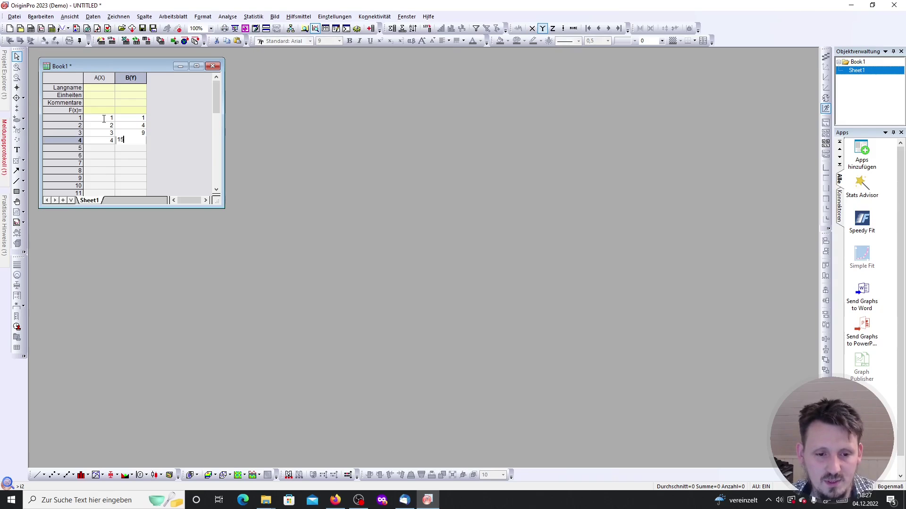
key("Return")
key("Left")
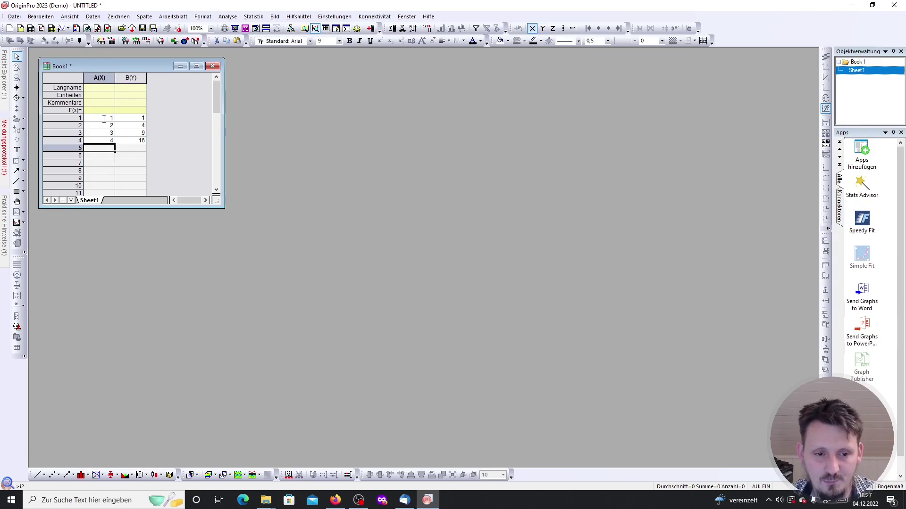
type("5")
key("Right")
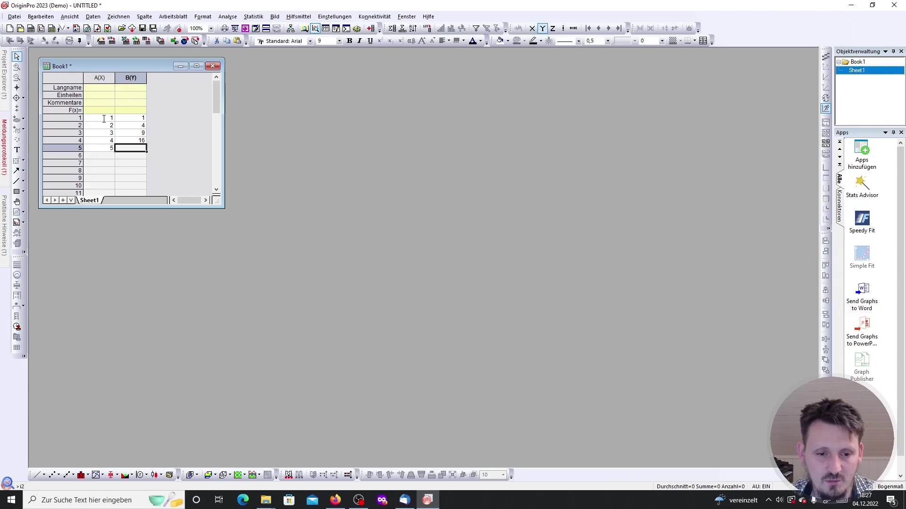
type("25")
key("Return")
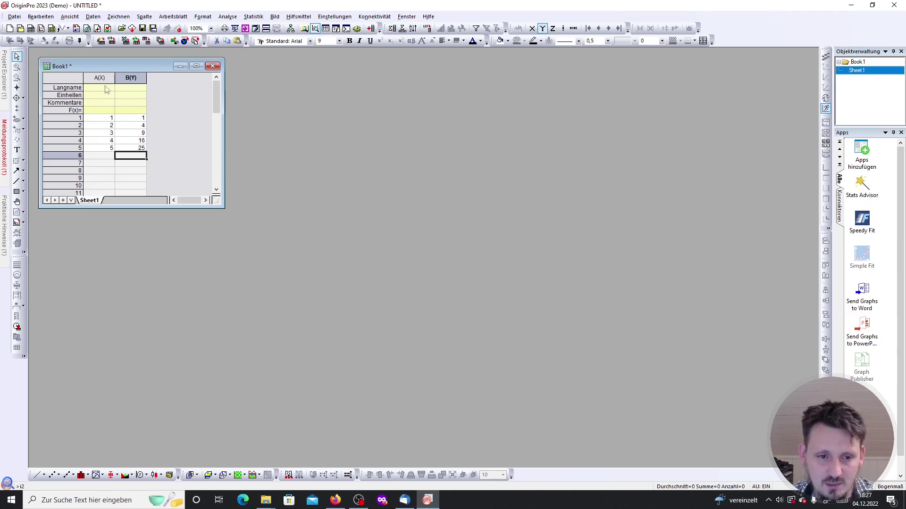
Select columns A and B and create a Punktdiagramm via Zeichnen > Einfache 2D.
left_click_drag(92, 77, 127, 77)
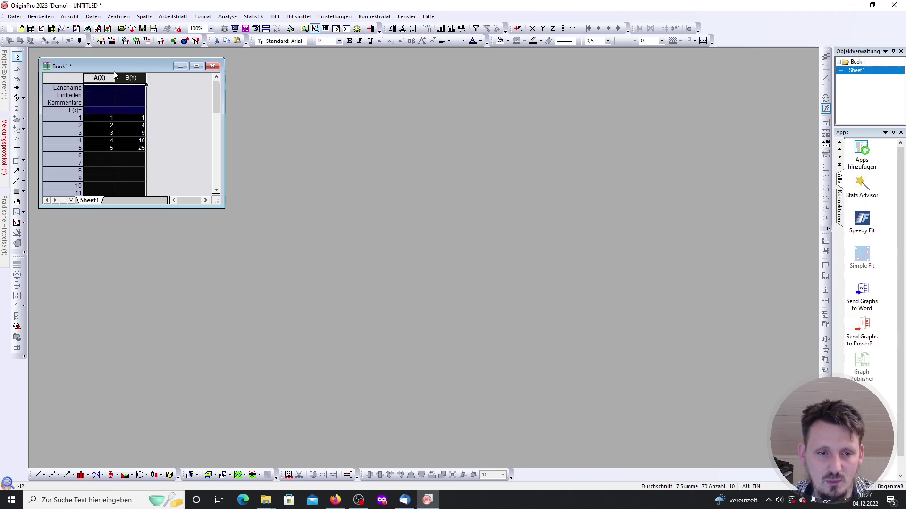
left_click(124, 17)
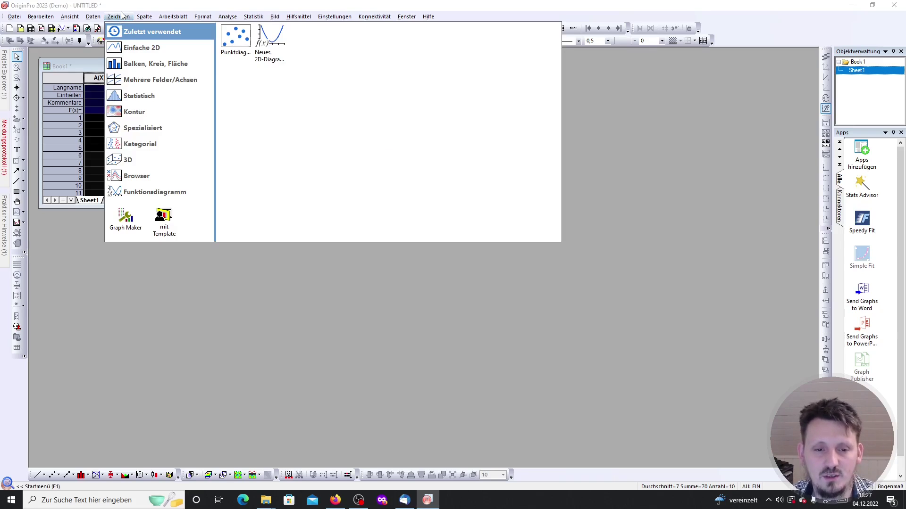
mouse_move(140, 50)
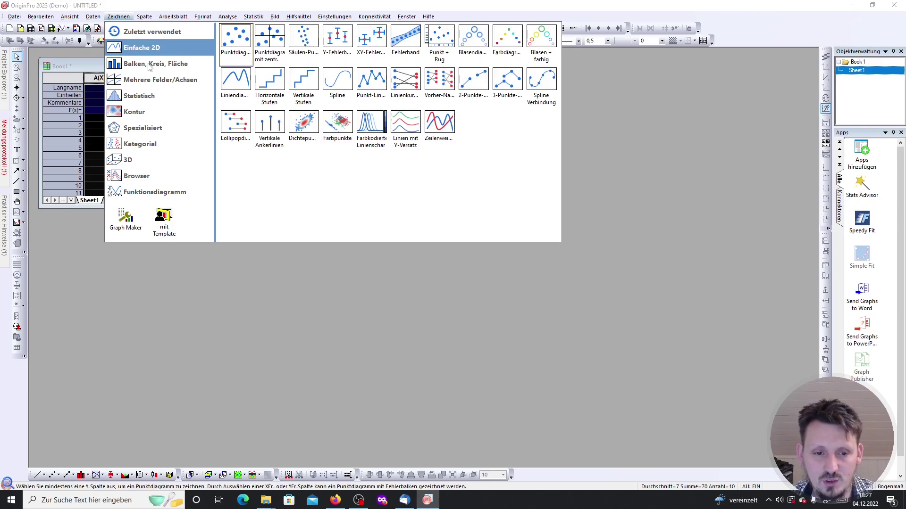
mouse_move(132, 109)
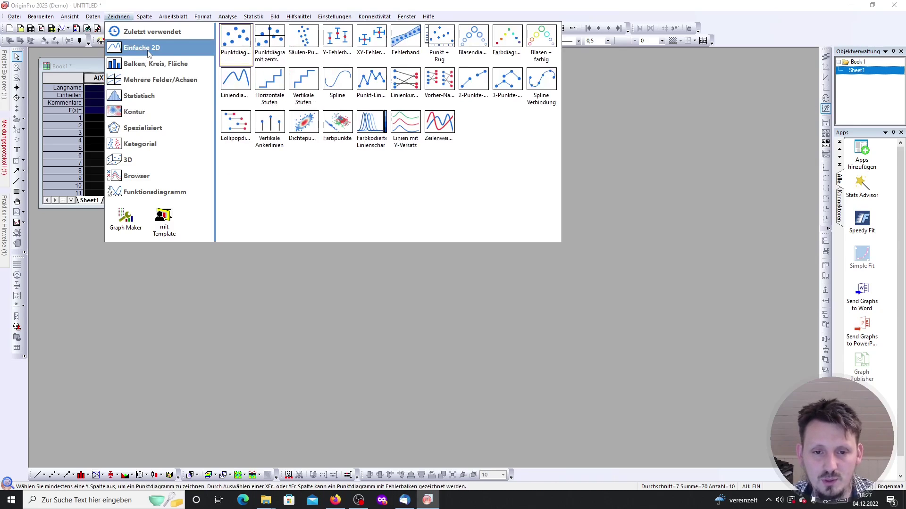
left_click(243, 43)
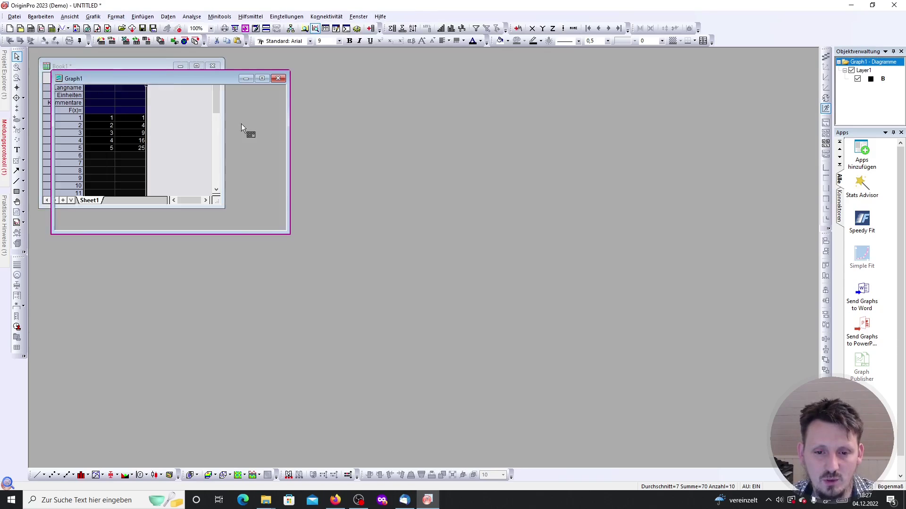
Move the Graph1 window clear of the worksheet data and maximize it to fill the workspace.
left_click_drag(215, 82, 408, 70)
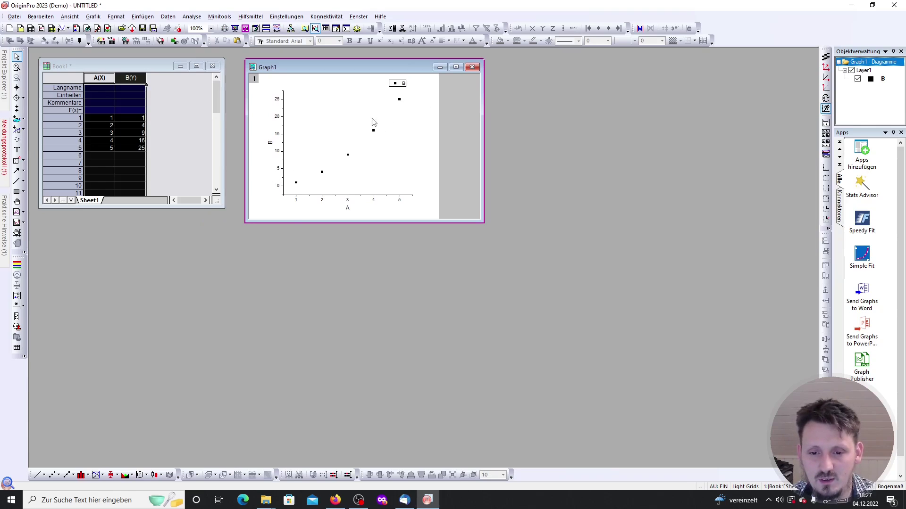
left_click(456, 67)
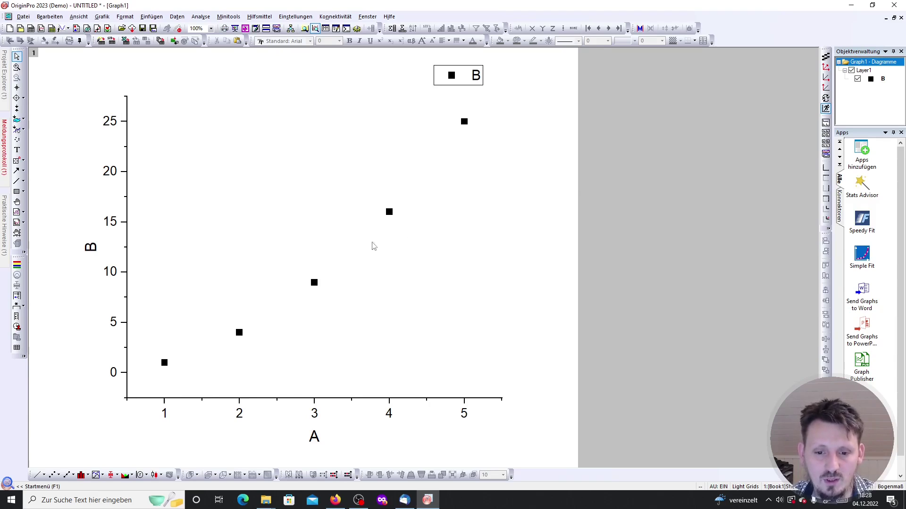
Change the B-against-A scatter plot into a line plot via Diagramm ändern in > Linie.
mouse_move(316, 288)
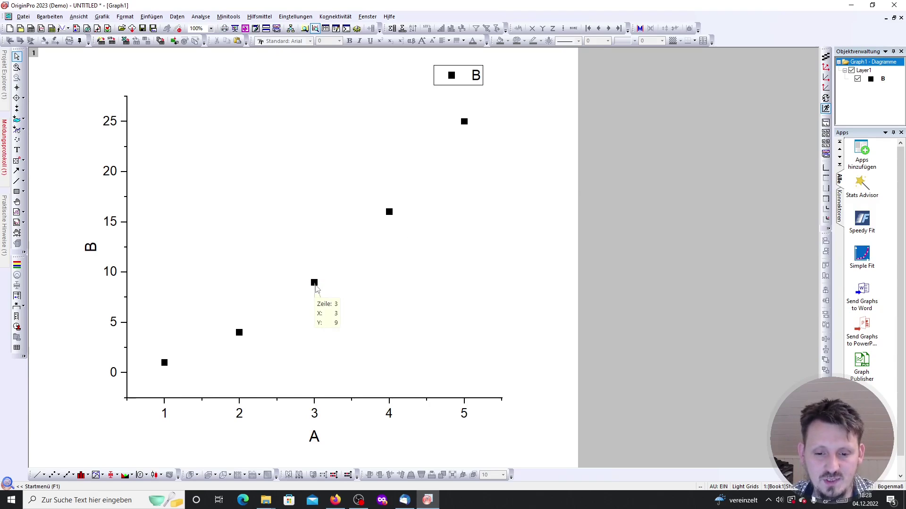
right_click(315, 285)
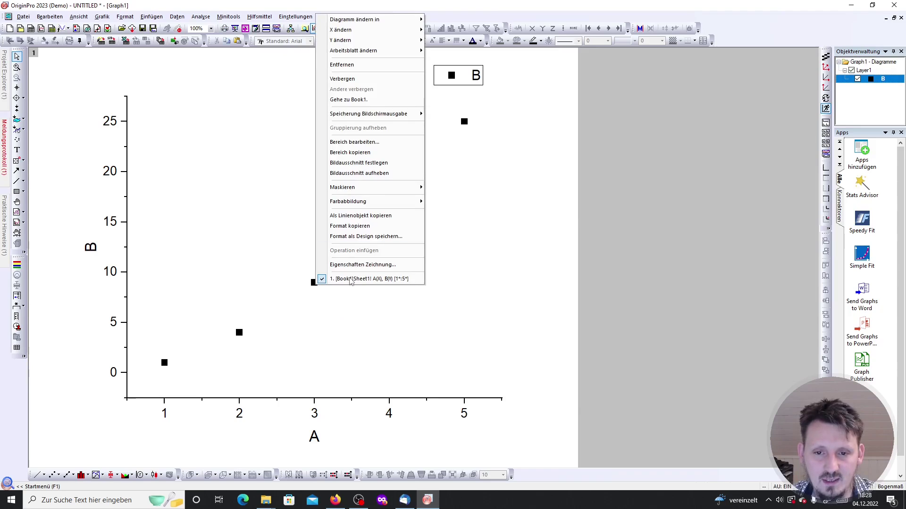
mouse_move(399, 22)
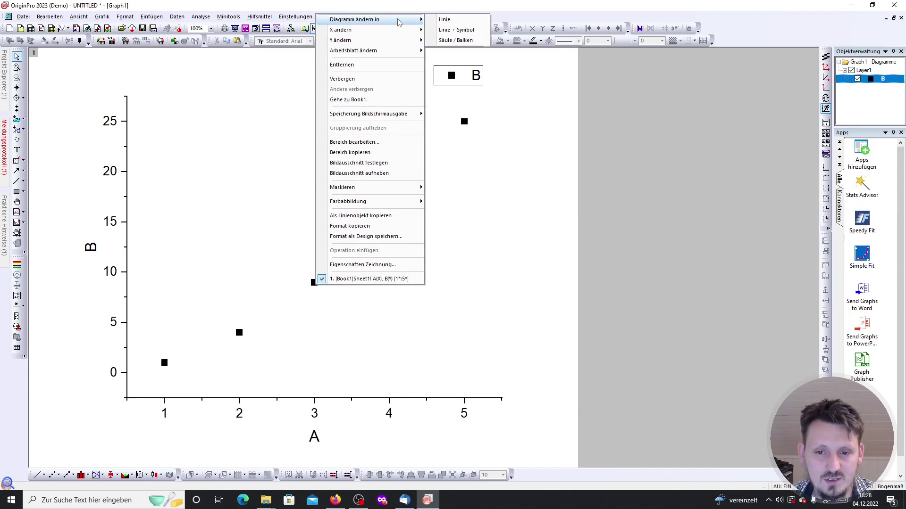
left_click(428, 21)
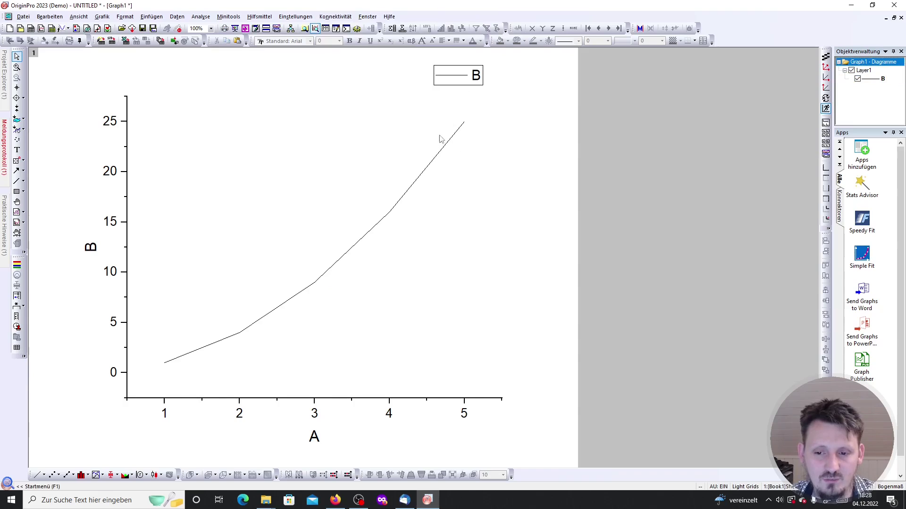
Convert the line plot into a column/bar chart with five bars rising from 1 to 25.
right_click(290, 299)
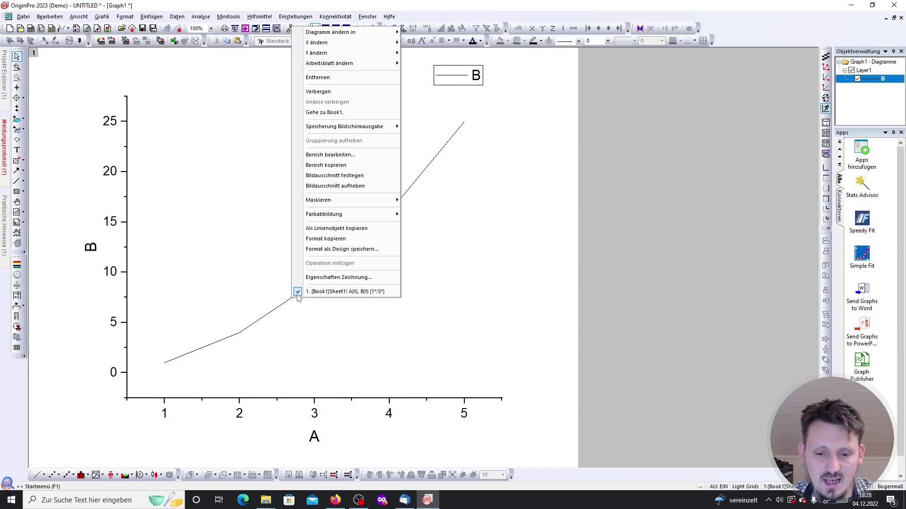
mouse_move(368, 31)
left_click(430, 52)
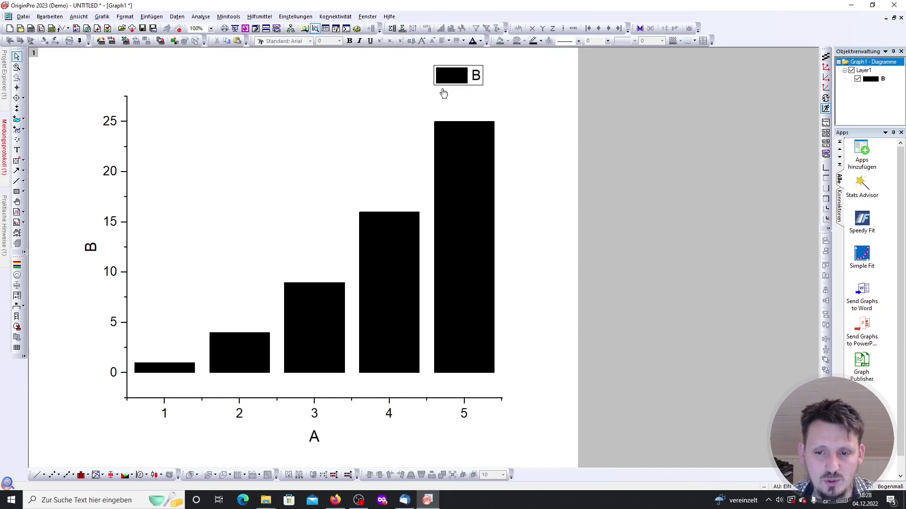